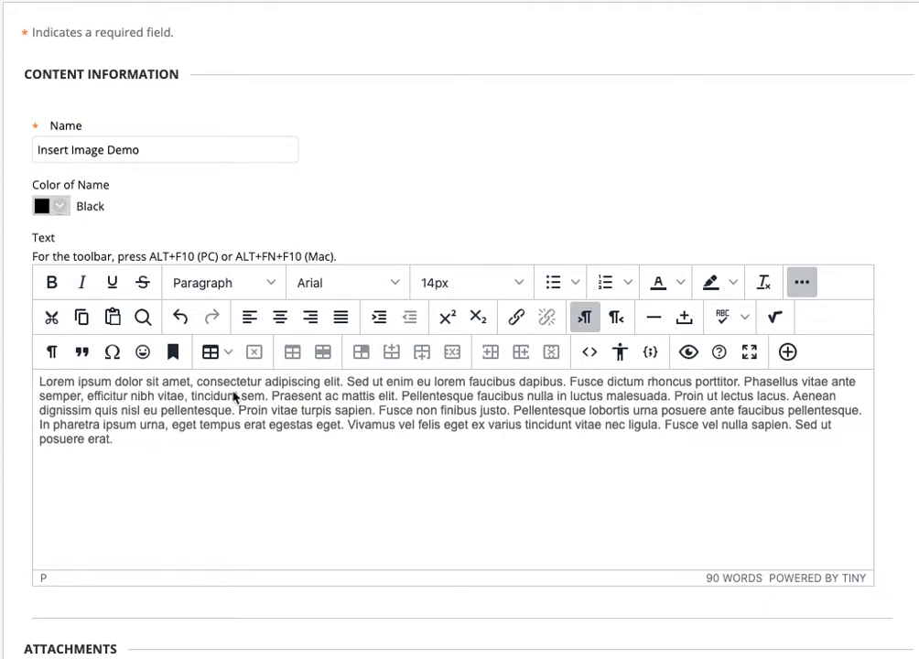
- Put the caret before 'Lorem' at the start of the text and bring up the Add content choices
double_click(40, 384)
click(38, 383)
click(785, 352)
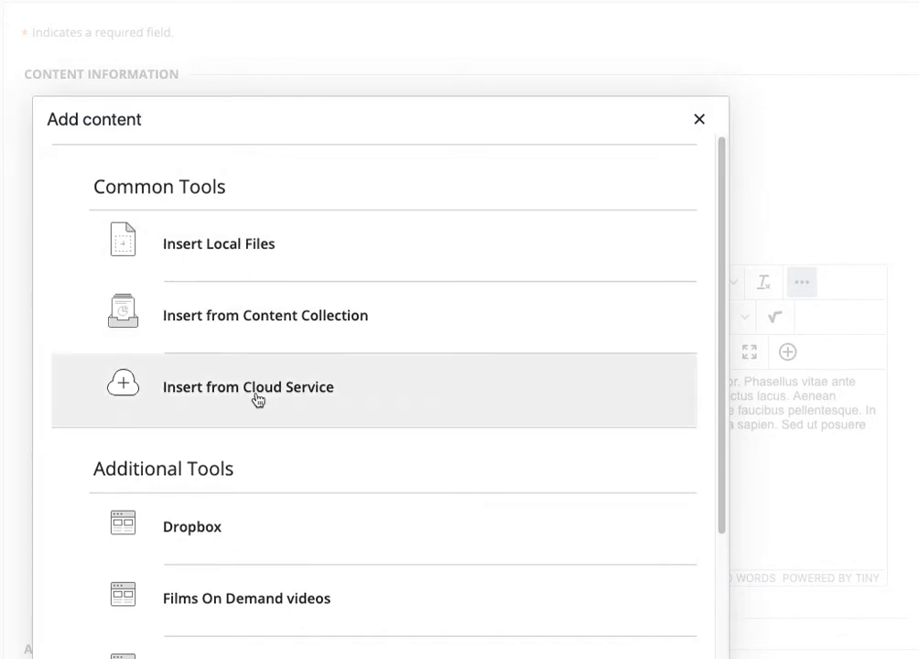
scroll(263, 378, down, 3)
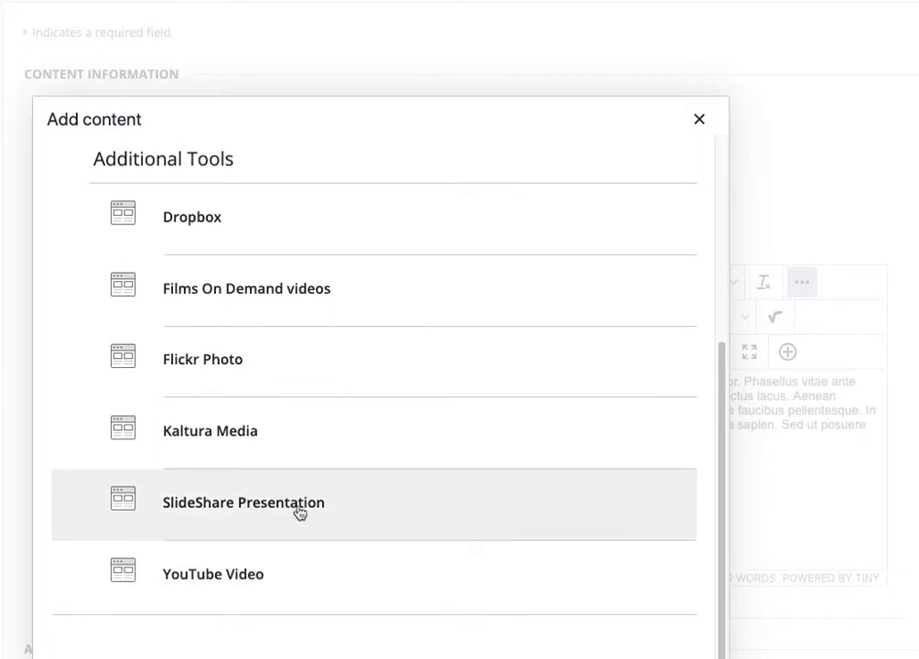
scroll(293, 450, up, 3)
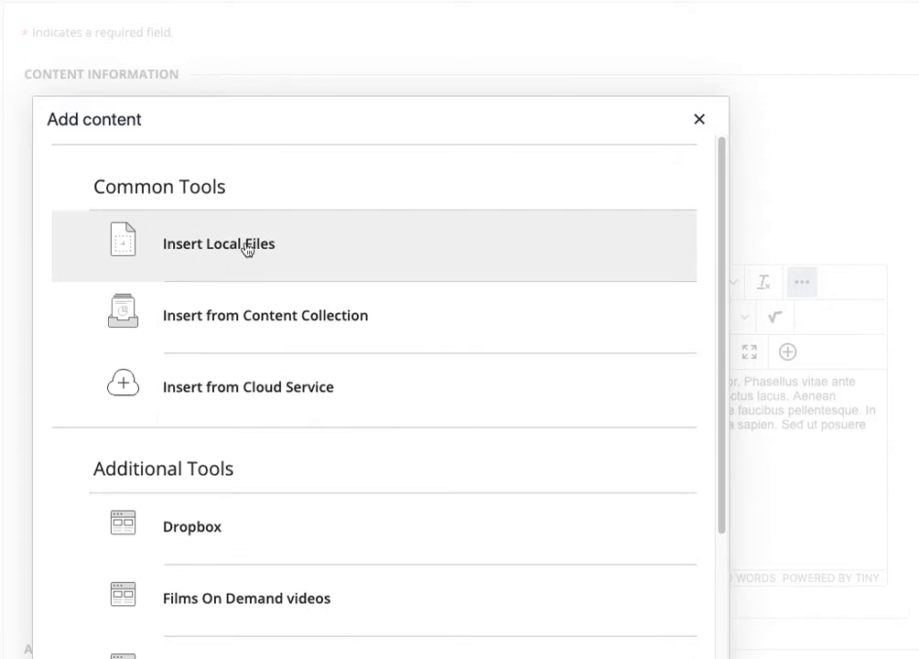
click(247, 245)
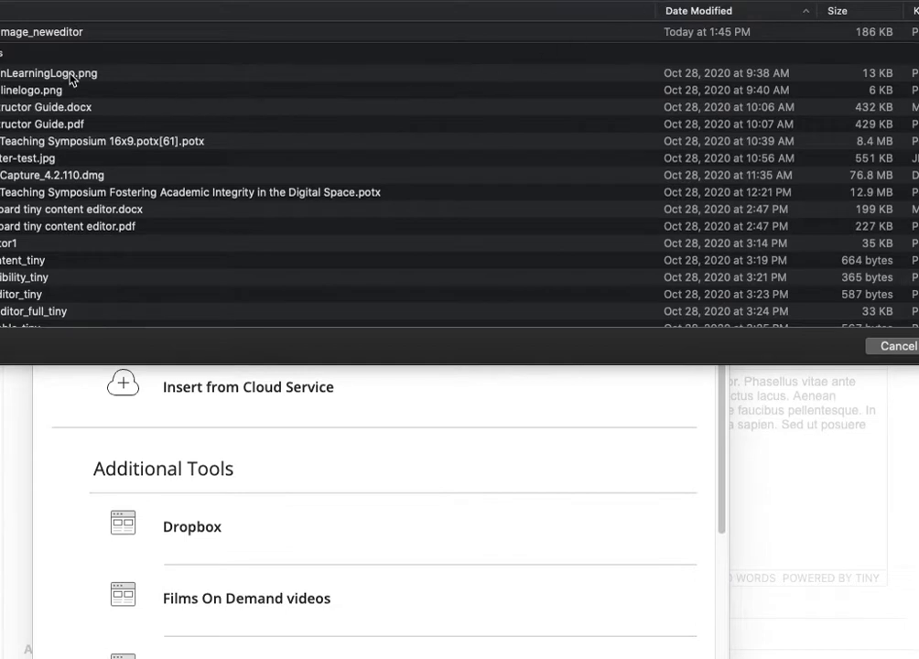
- Insert the laptop image file from the computer above the paragraph
double_click(71, 33)
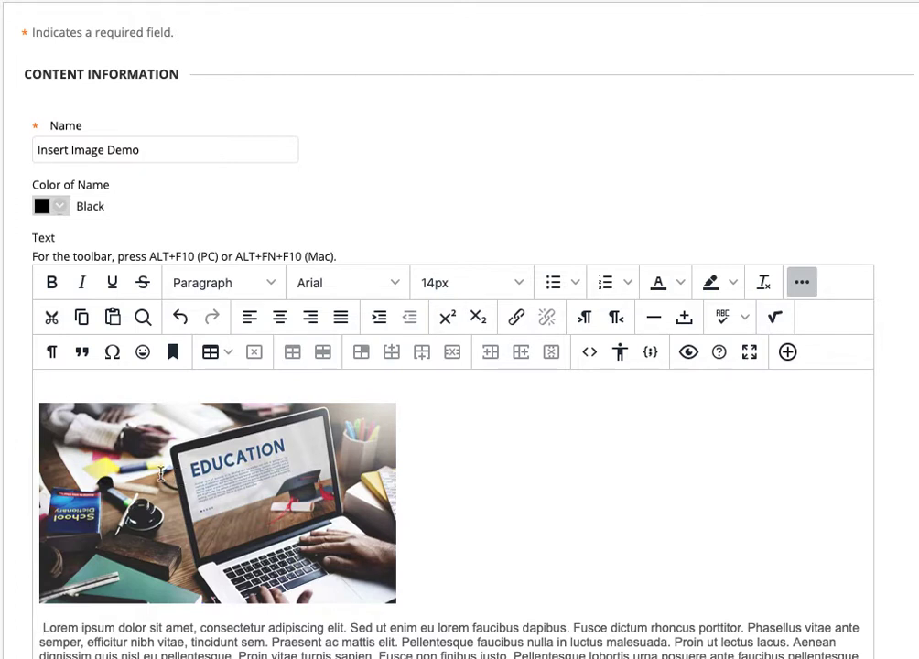
- Right-align the laptop photo so the Lorem ipsum paragraph wraps on its left
click(161, 494)
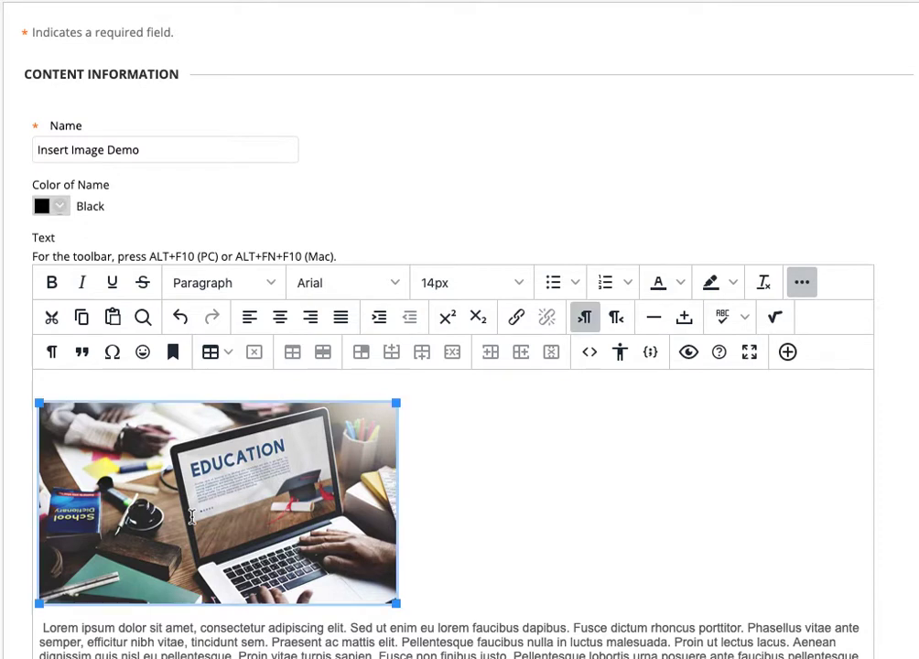
click(313, 317)
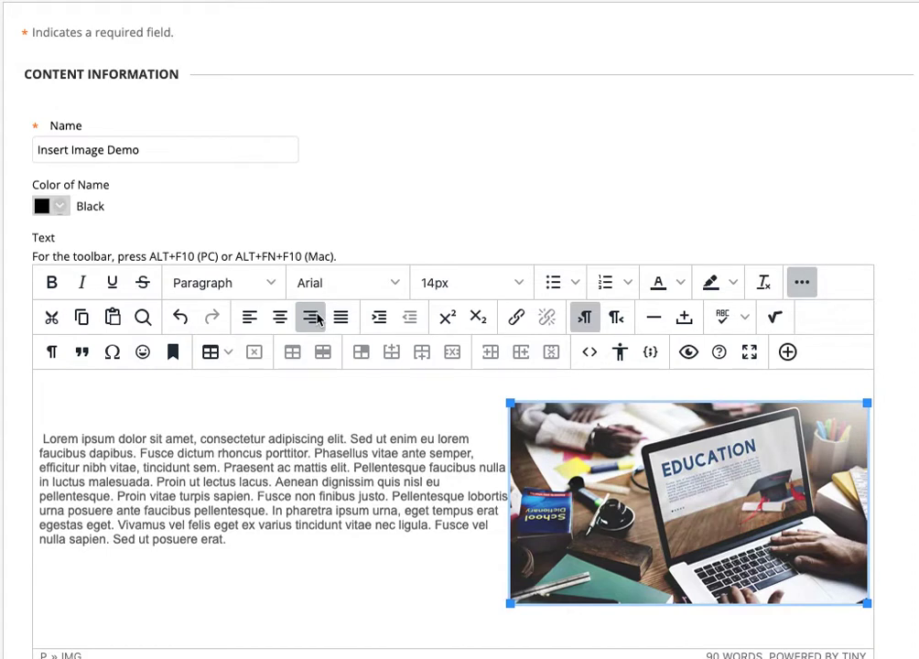
click(392, 592)
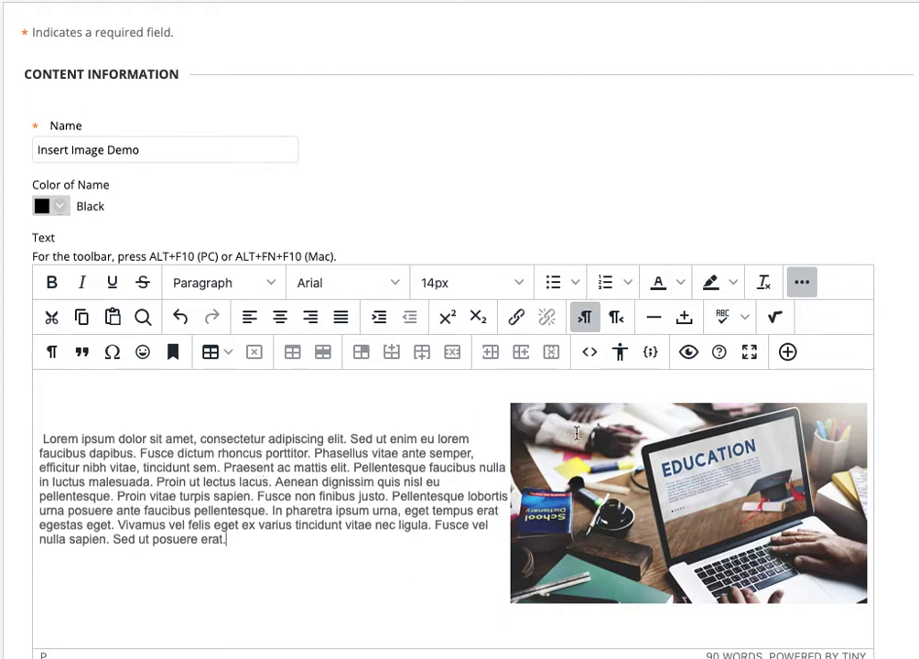
- Set the photo's alternative description to 'Photo of Laptop on desk with education typed on screen'
click(708, 453)
right_click(709, 452)
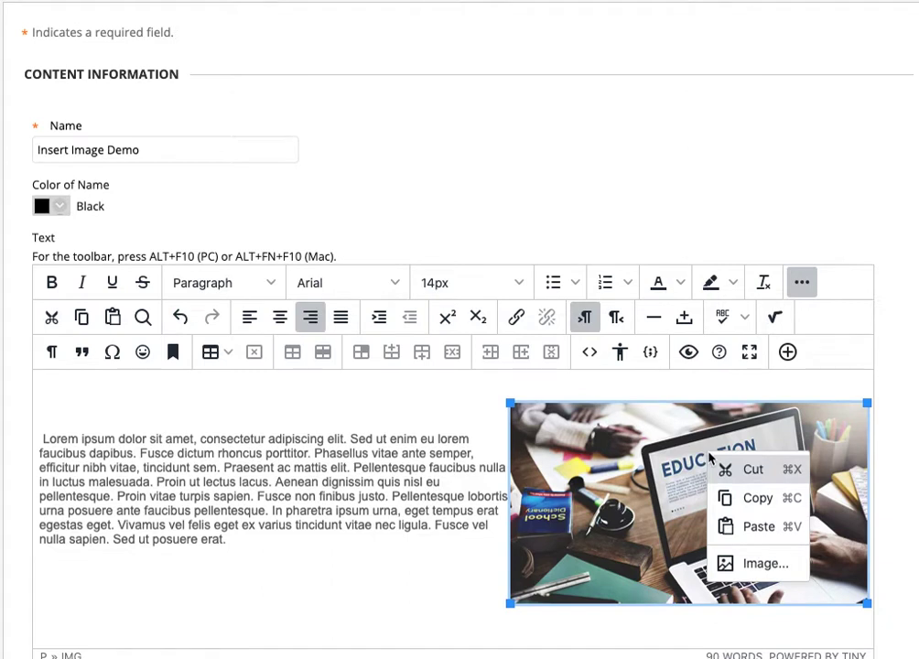
click(749, 564)
click(221, 416)
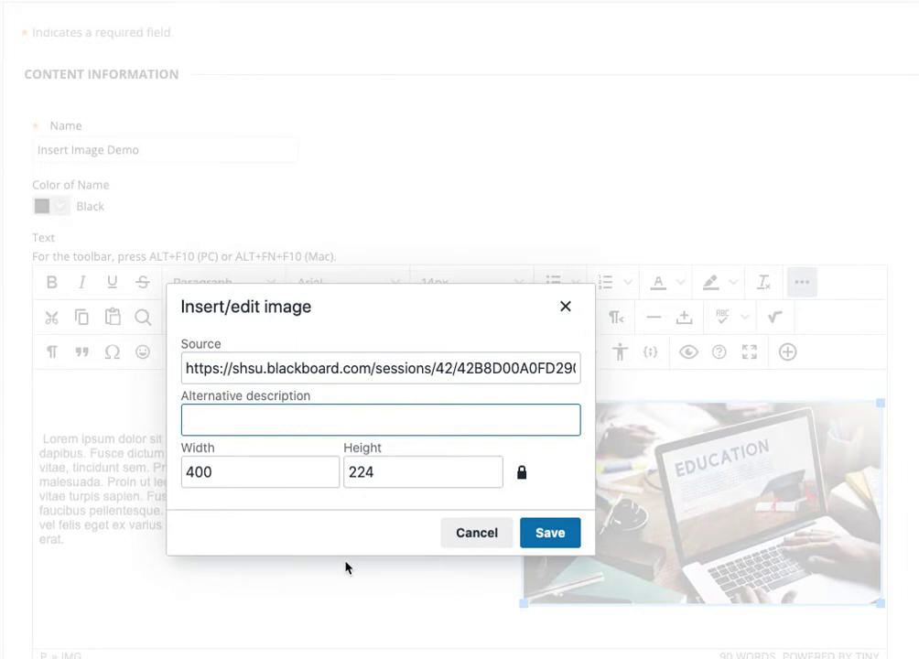
text(Photo of Lapto)
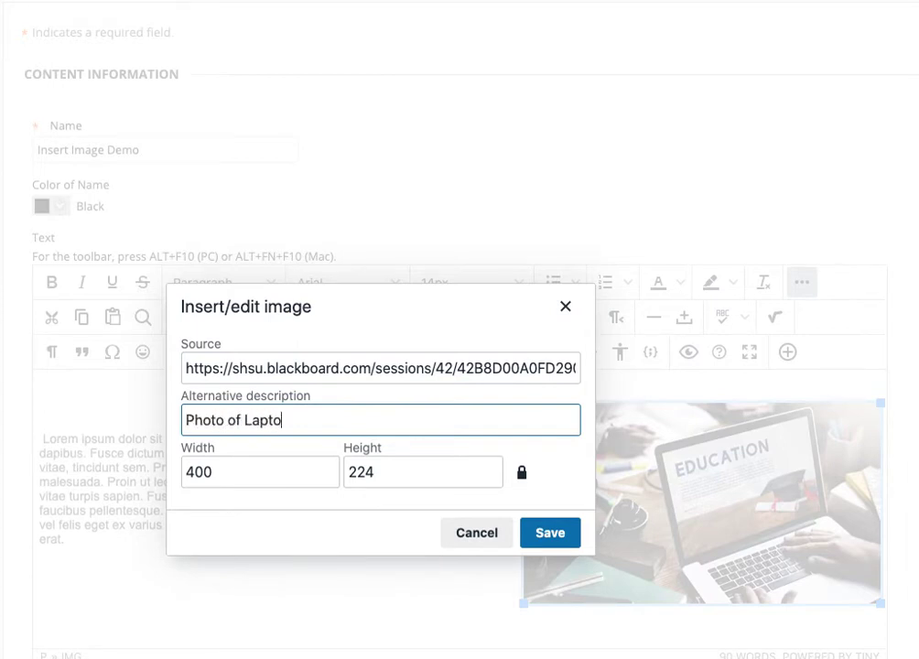
text(p on desk with education )
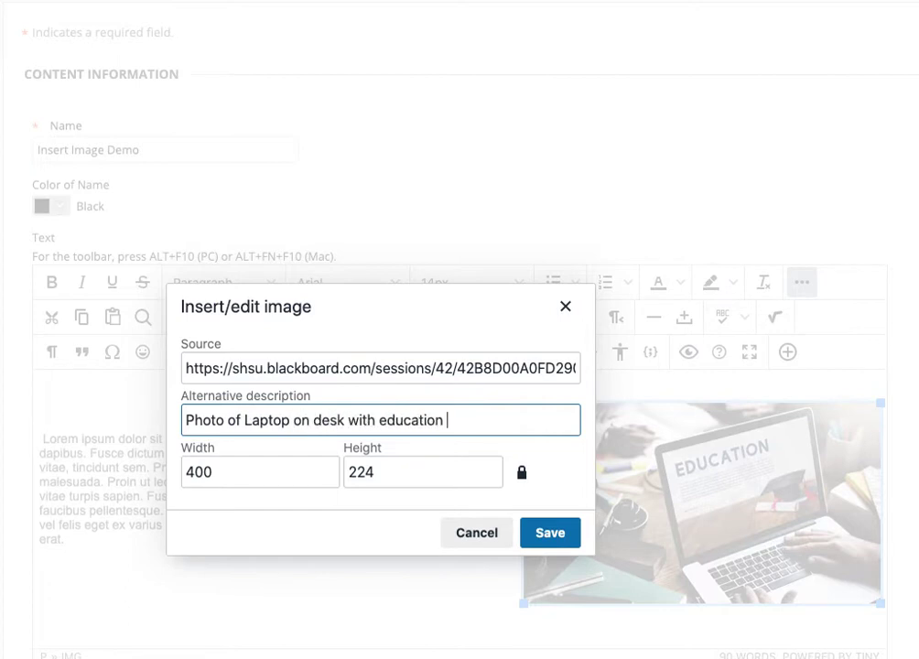
text(typed on screen)
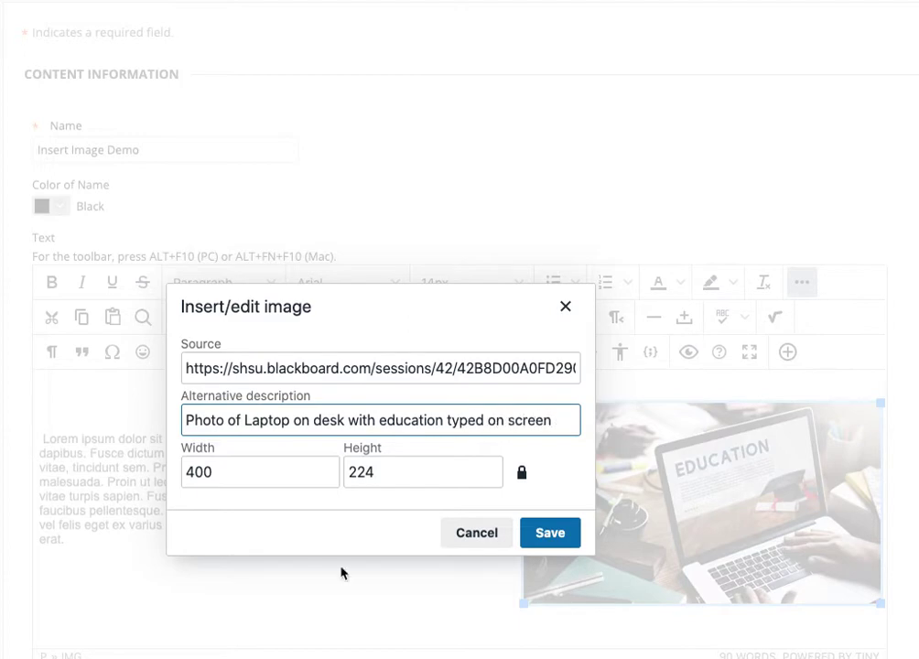
click(543, 534)
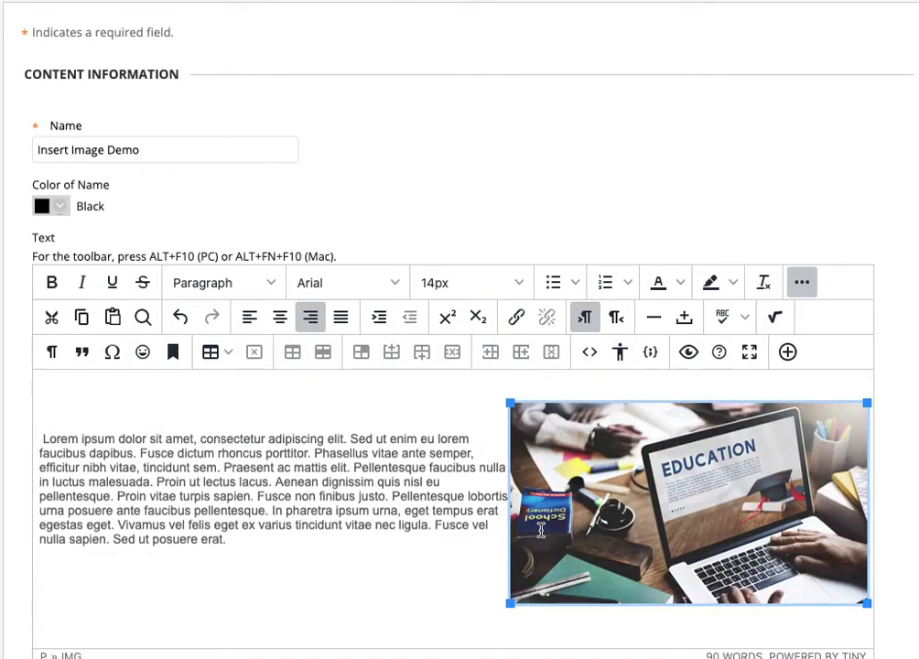
- Undo the image changes with Ctrl+Z until only the Lorem ipsum paragraph remains
click(372, 485)
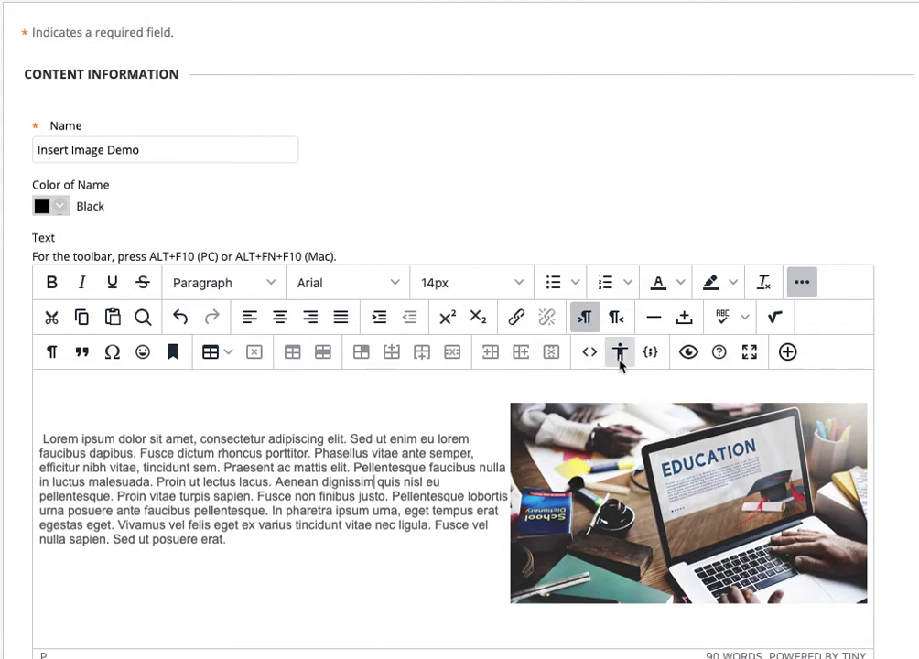
right_click(655, 500)
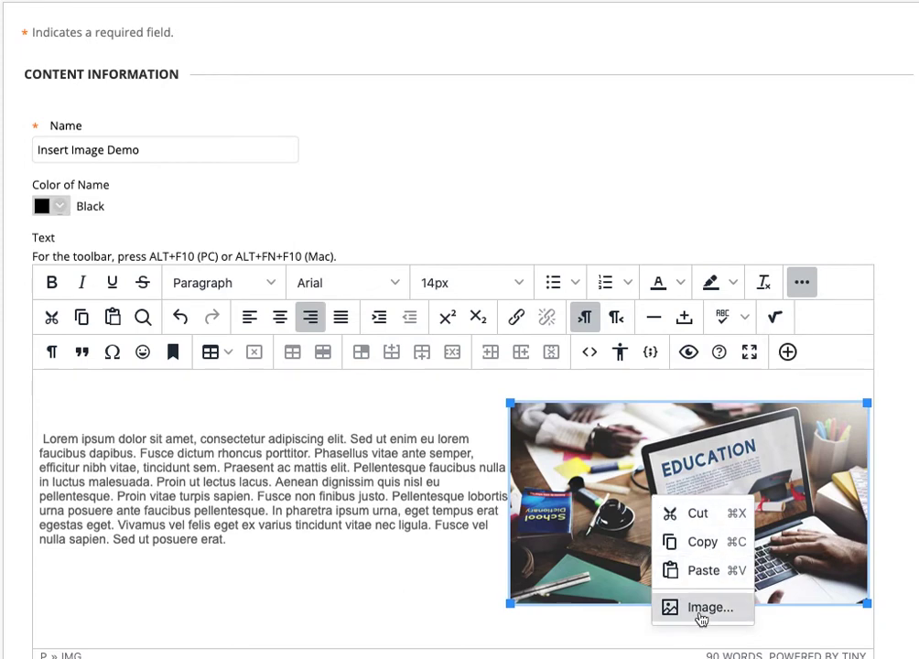
click(432, 569)
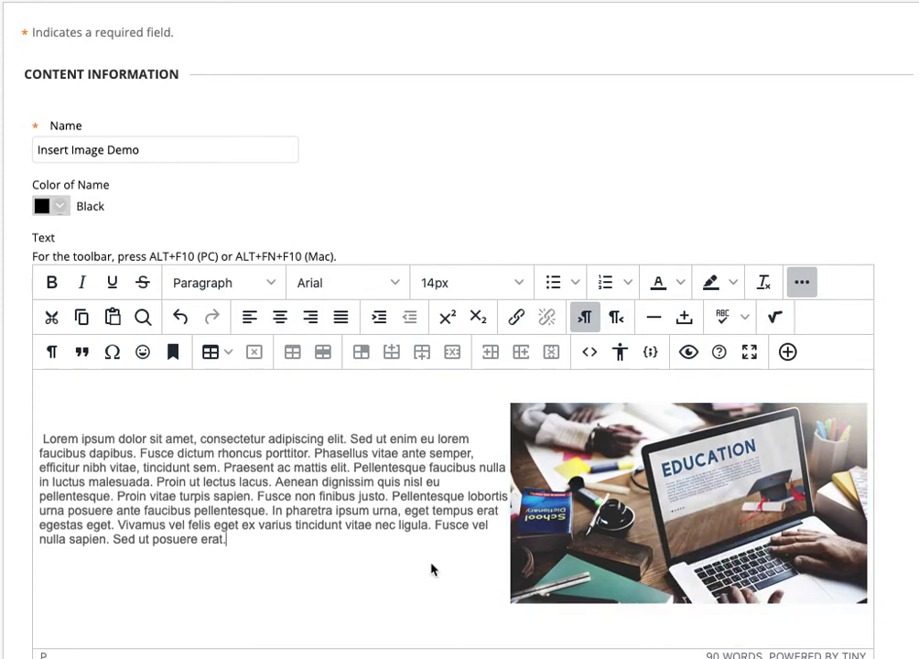
key(ctrl+z)
key(ctrl+z)
key(ctrl+z)
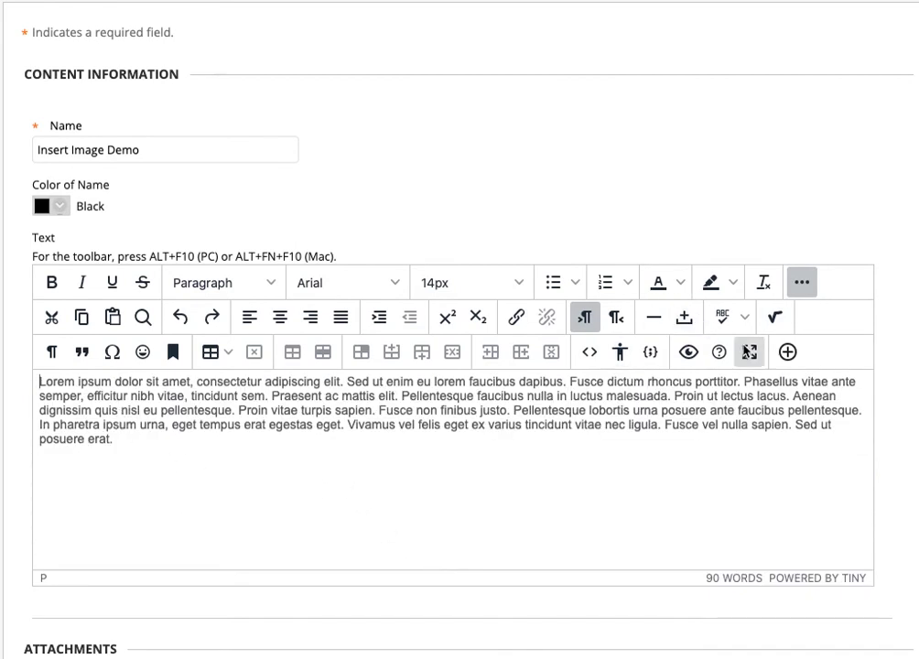
- Re-insert the laptop image from a local file above the paragraph and select it
click(787, 351)
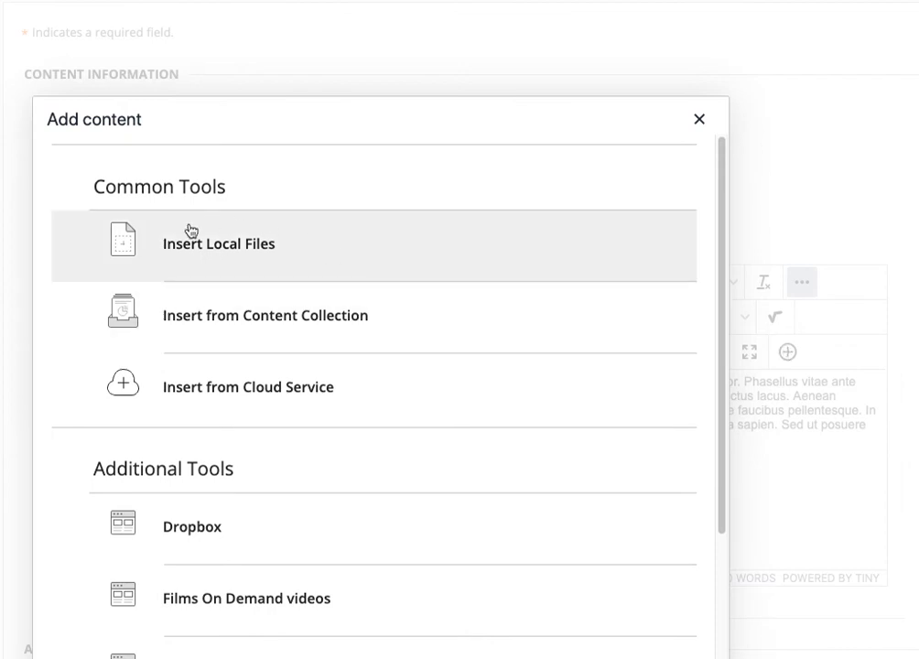
click(178, 241)
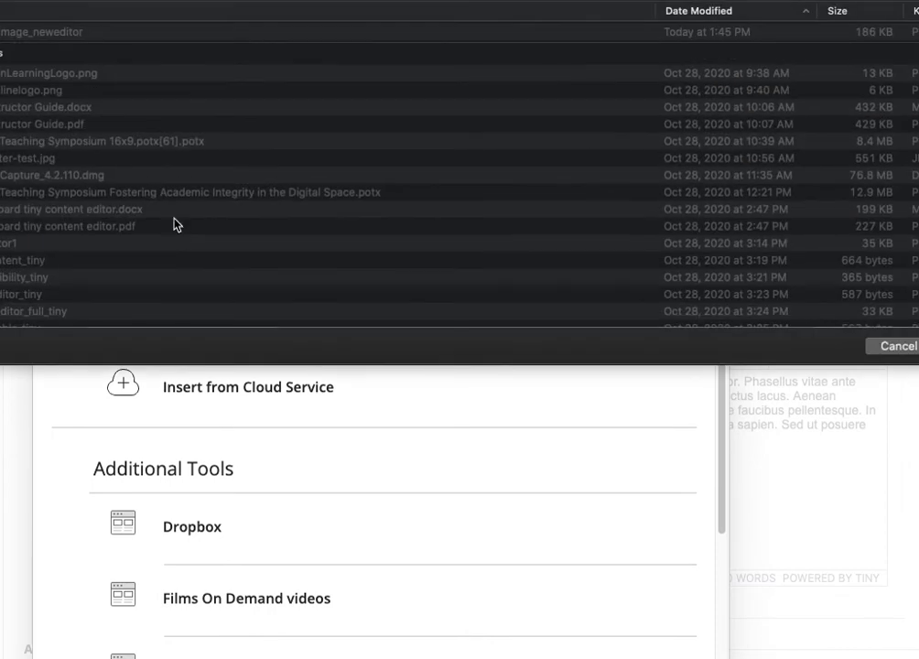
click(53, 33)
double_click(54, 33)
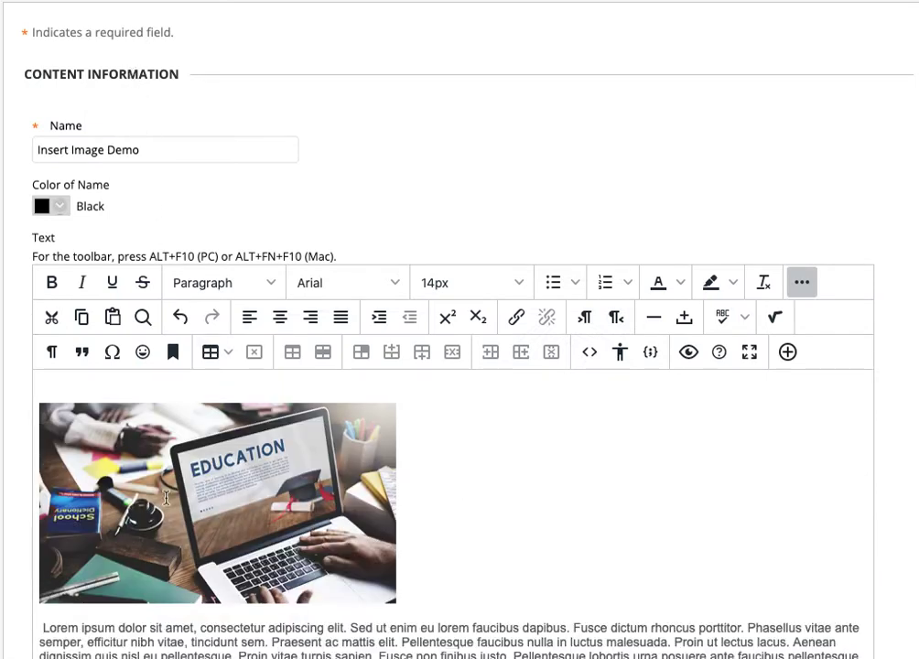
click(277, 417)
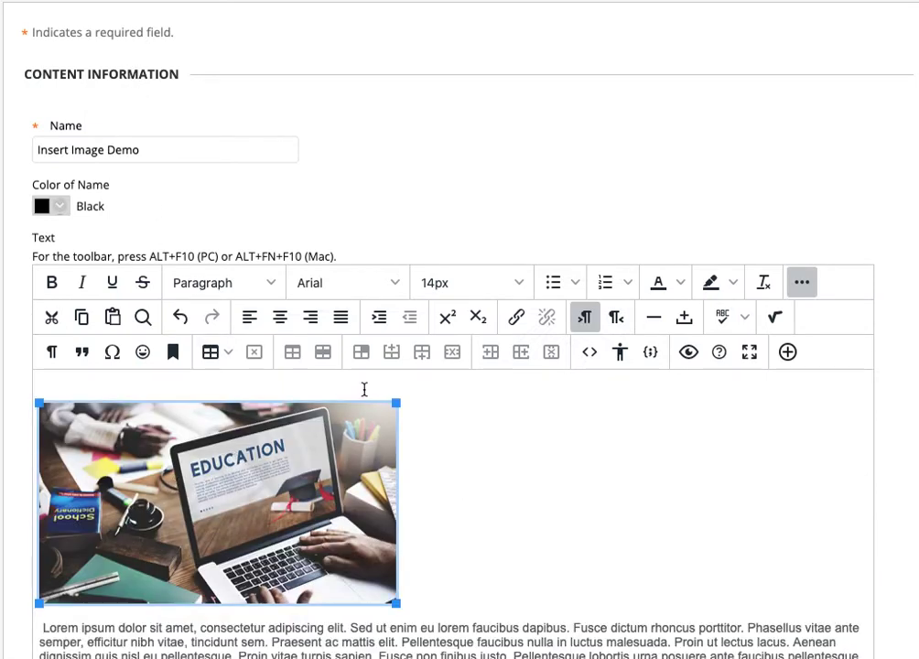
- Right-align the re-inserted photo and save alt text describing the laptop on the desk
click(313, 320)
right_click(625, 474)
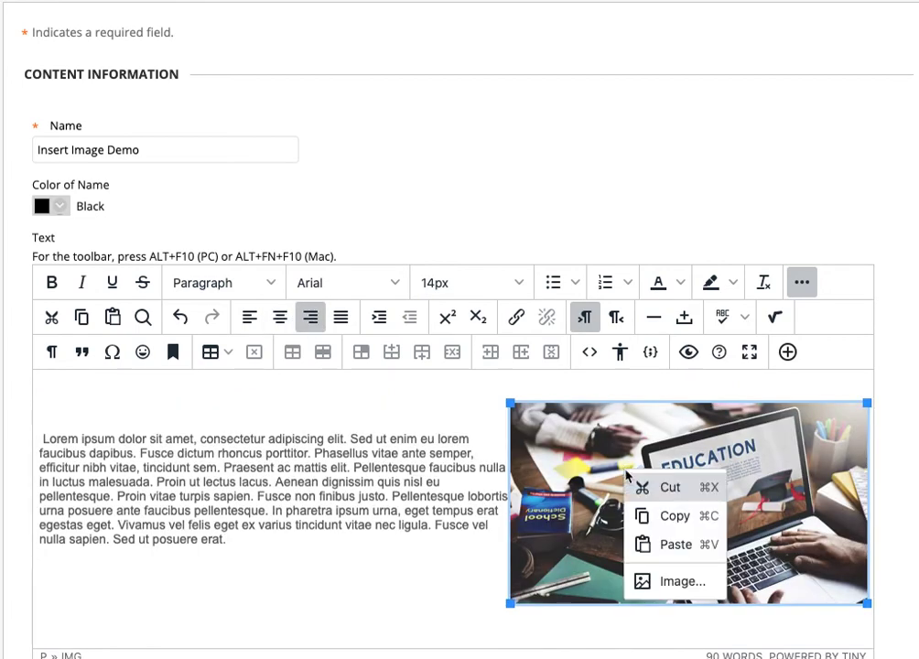
click(680, 583)
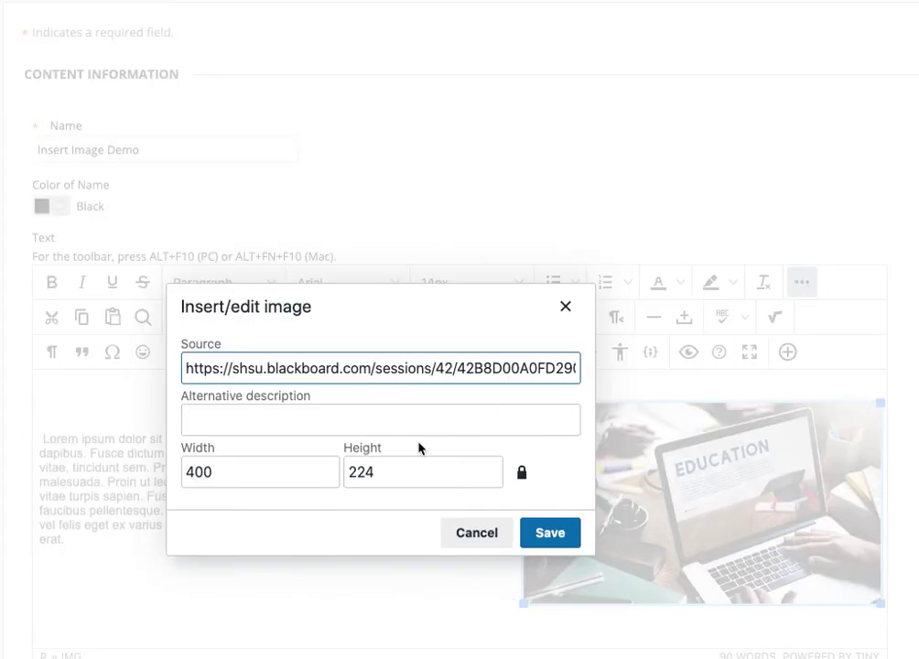
click(402, 409)
text(Photo)
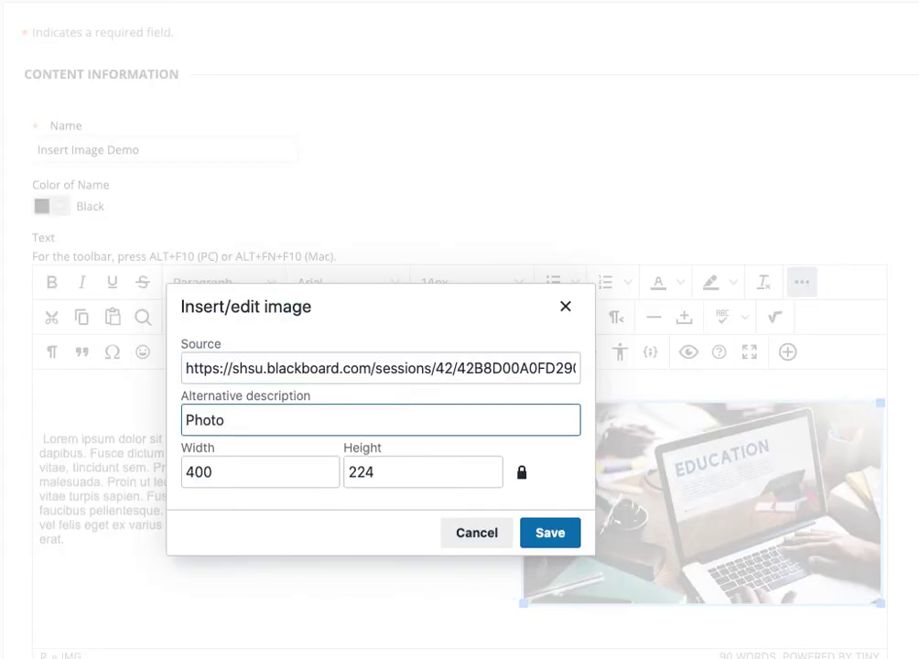
text( on)
key(BackSpace)
text(ff la)
key(BackSpace)
key(BackSpace)
key(BackSpace)
text(laptop on desk)
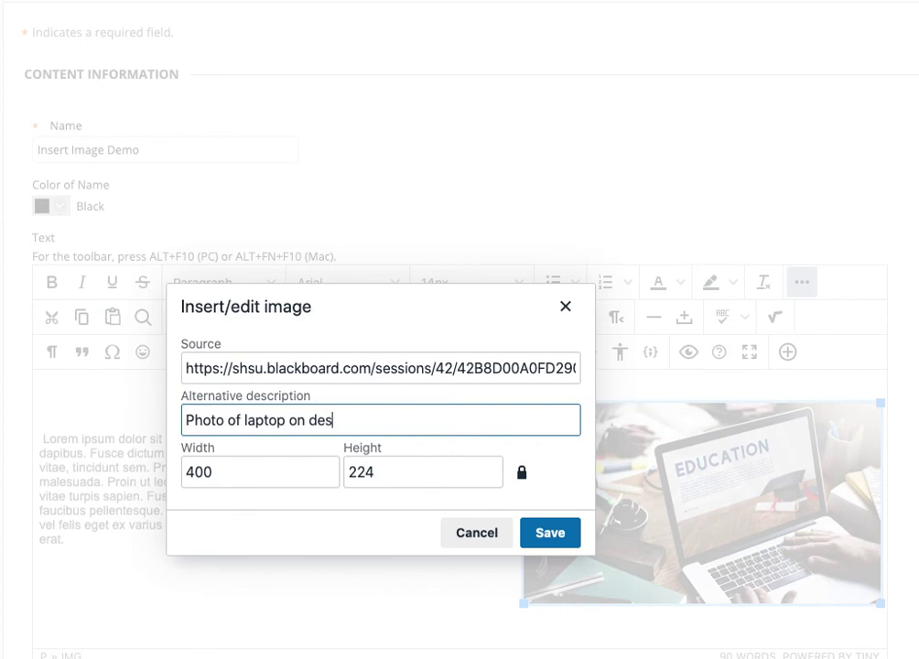
click(550, 535)
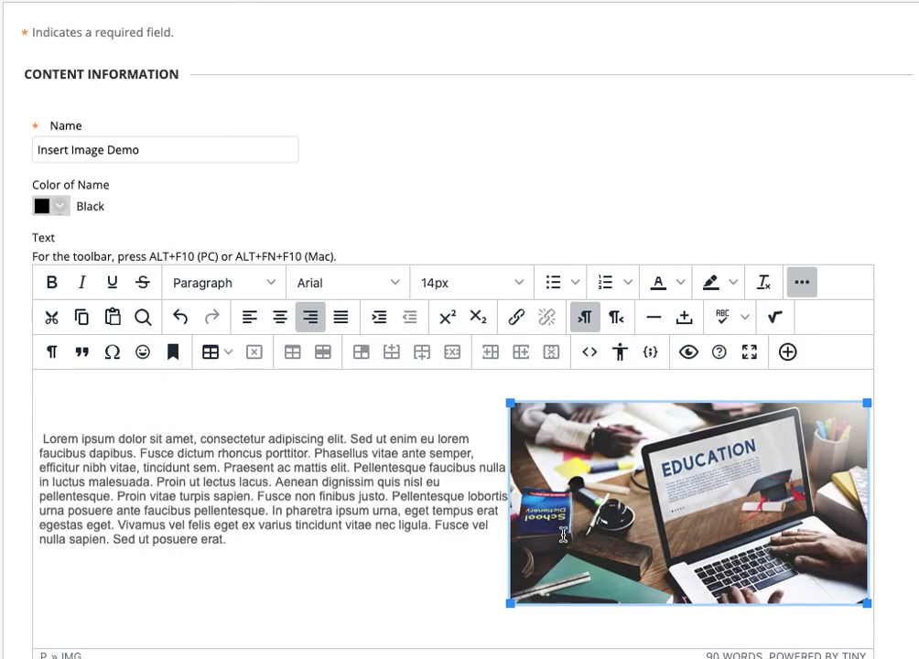
click(164, 468)
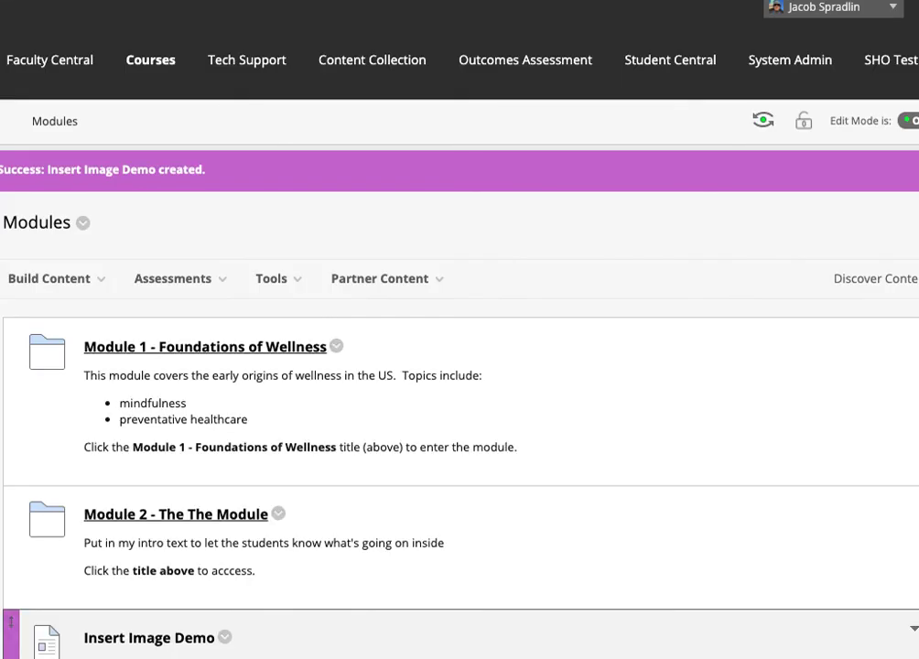
scroll(573, 542, down, 3)
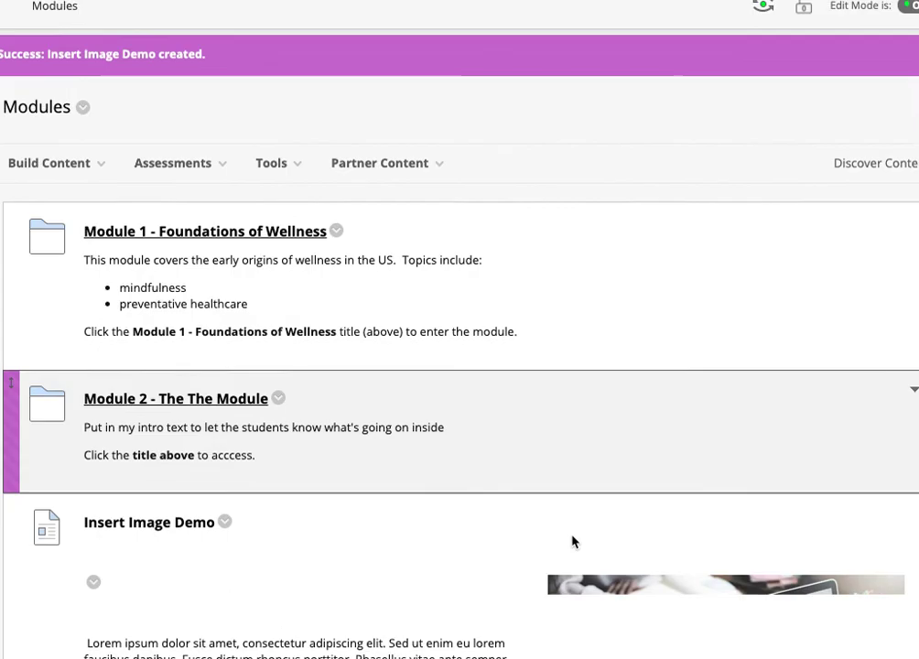